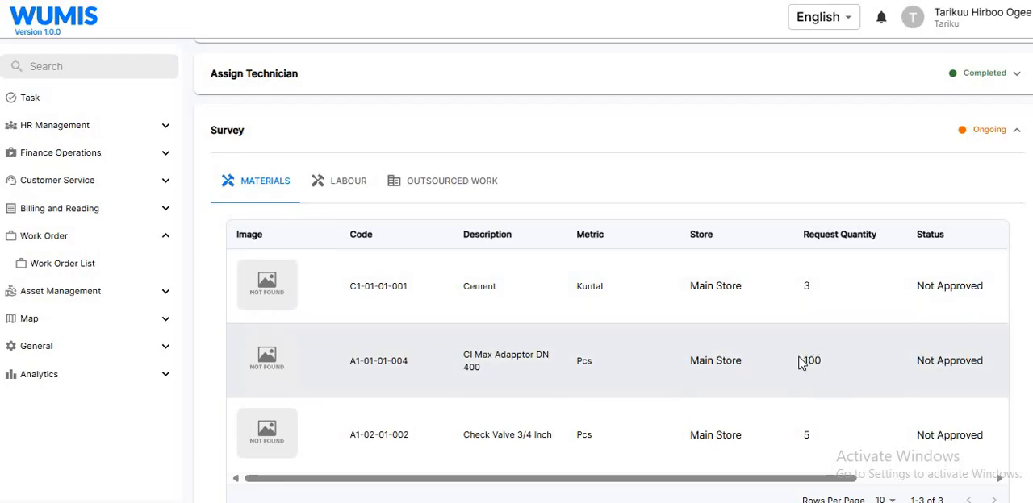
# Review the survey's labour and outsourced work records, returning to its materials list.
pyautogui.click(354, 180)
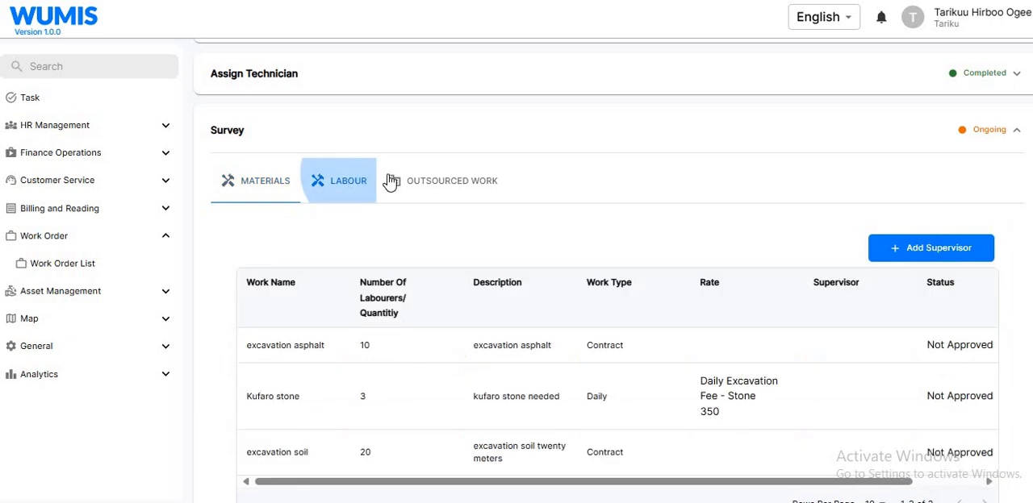
pyautogui.click(464, 192)
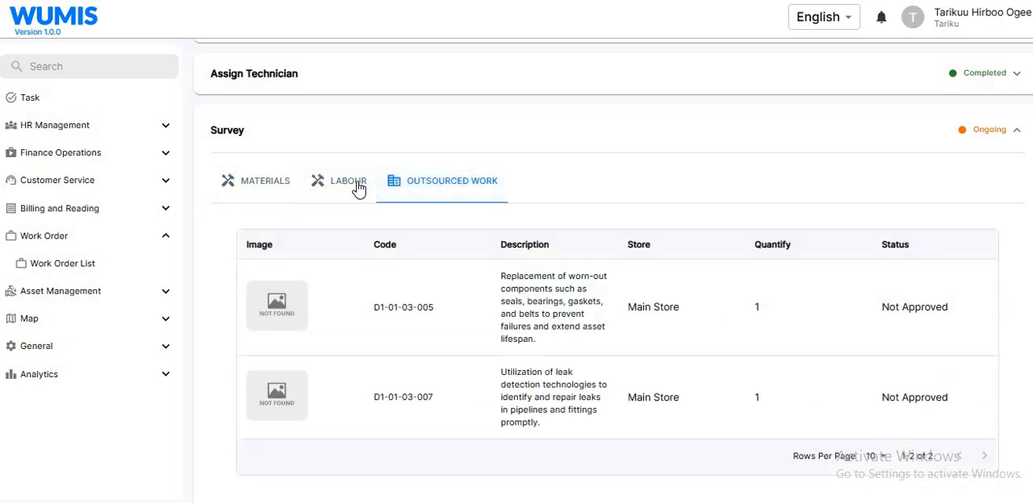
pyautogui.click(357, 185)
pyautogui.click(258, 186)
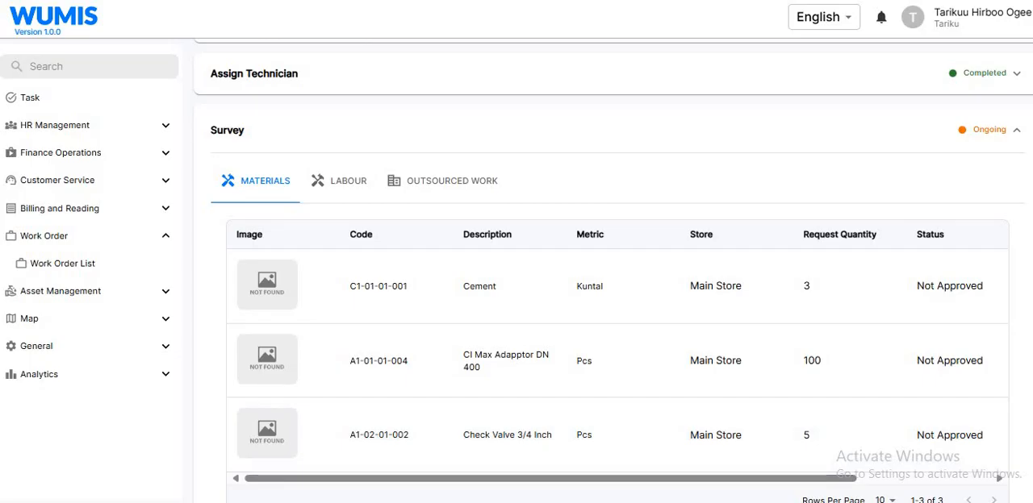
# Switch to the WUMIS mobile app, synchronize it with the server and refresh the maintenance request list.
pyautogui.hotkey('alt', 'Tab')
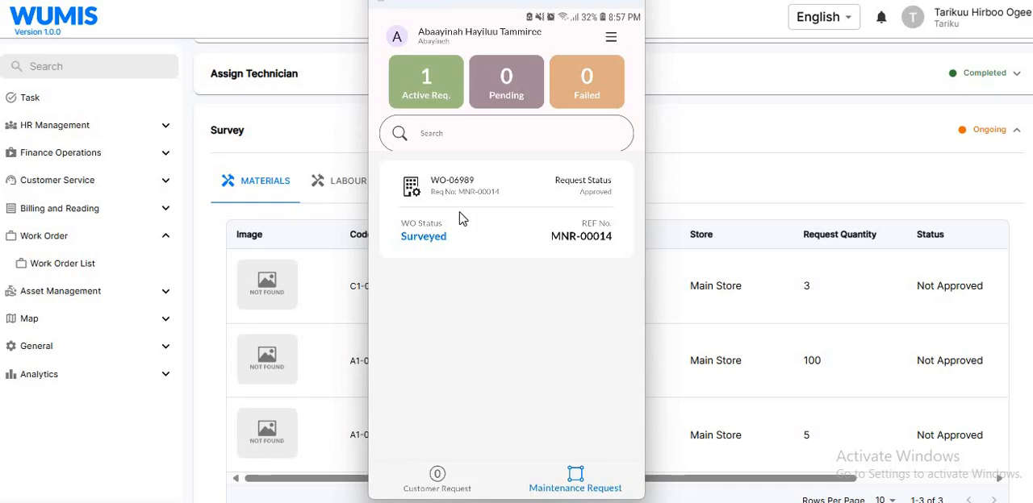
pyautogui.click(610, 41)
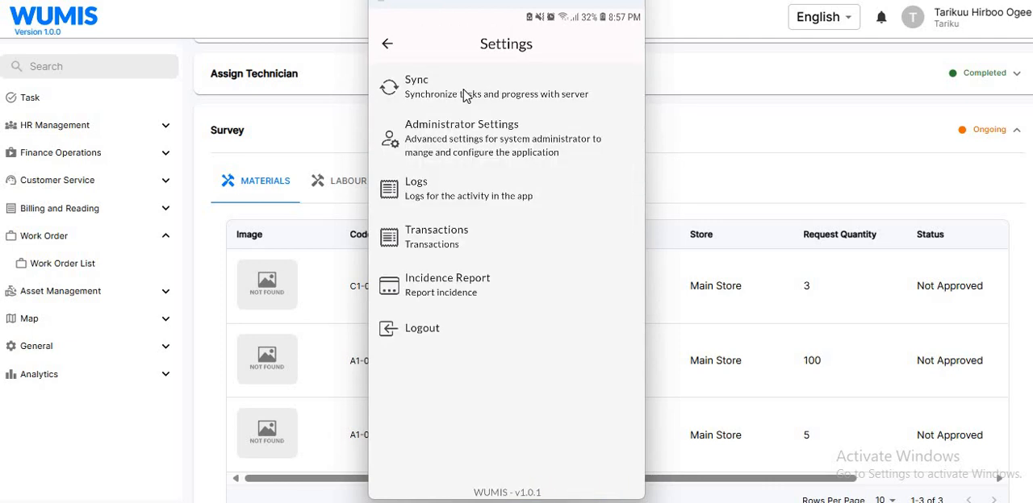
pyautogui.click(463, 96)
pyautogui.click(494, 334)
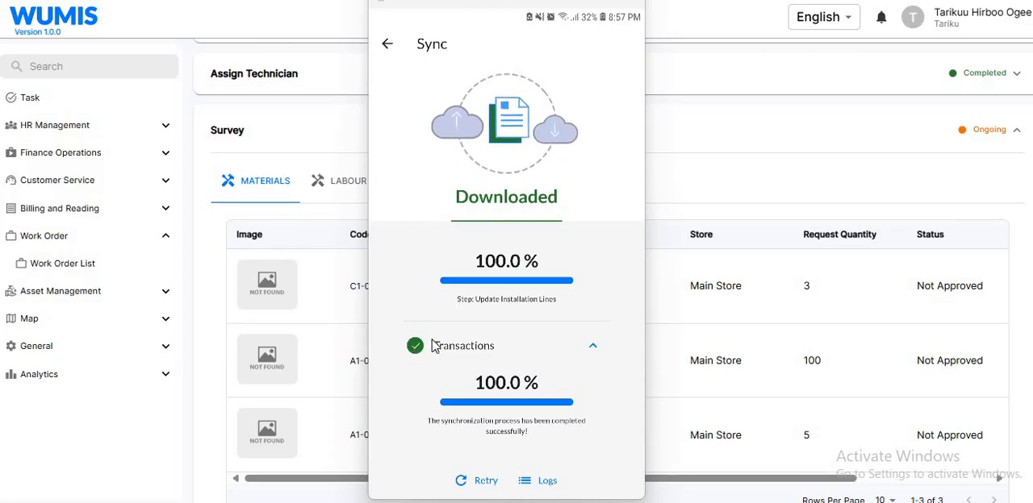
pyautogui.click(388, 46)
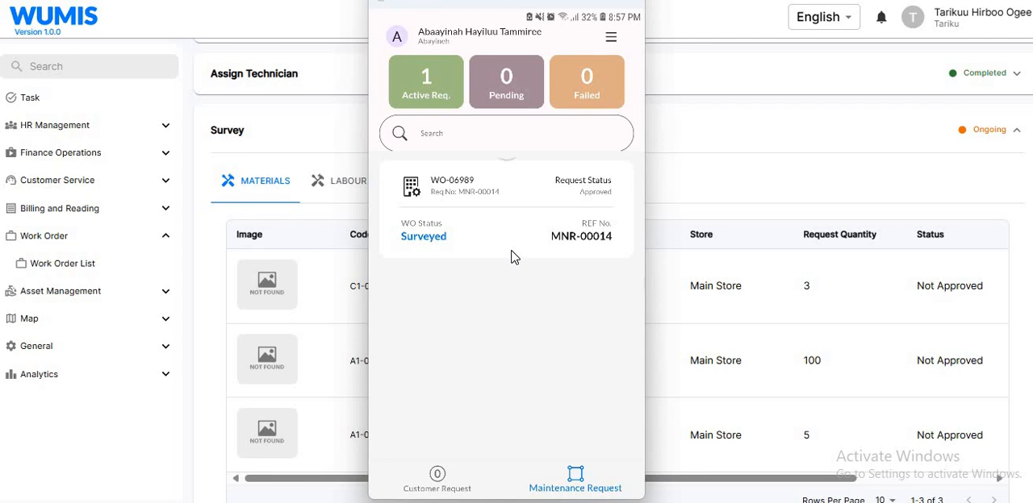
pyautogui.moveTo(511, 252); pyautogui.dragTo(512, 252)
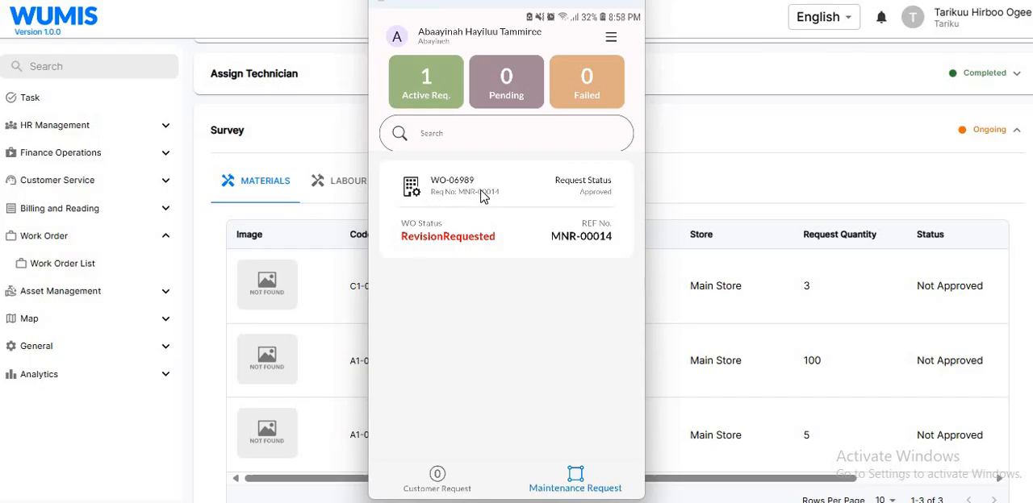
# Open maintenance request WO-06989 and expand its request detail to read the full note.
pyautogui.click(510, 199)
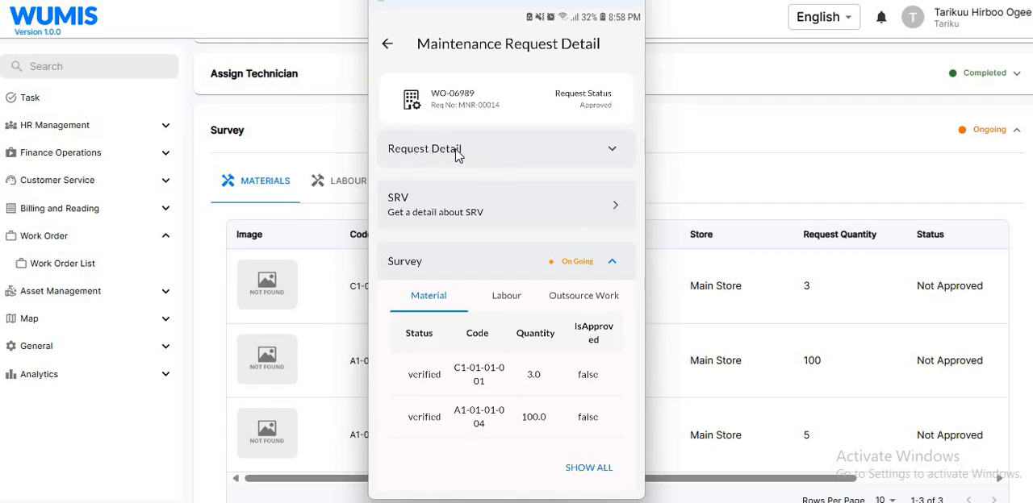
pyautogui.click(598, 156)
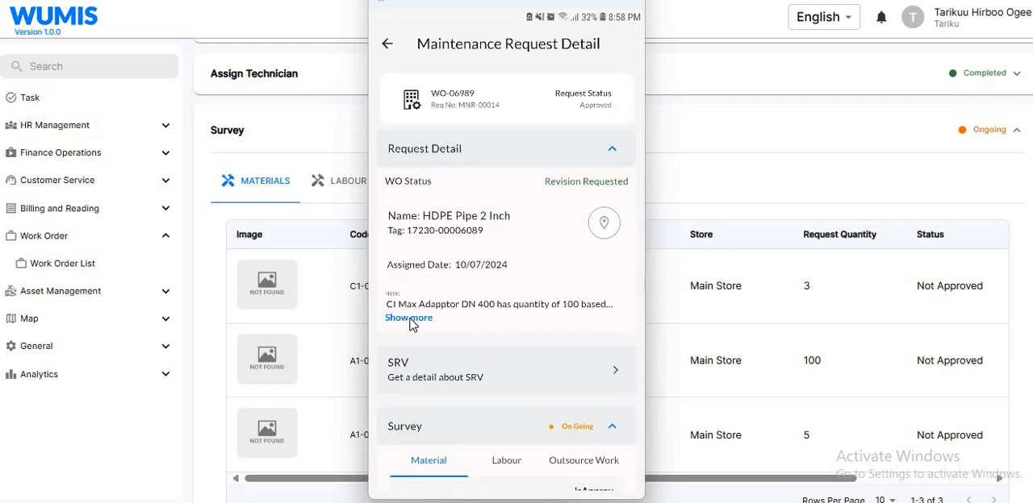
pyautogui.click(411, 321)
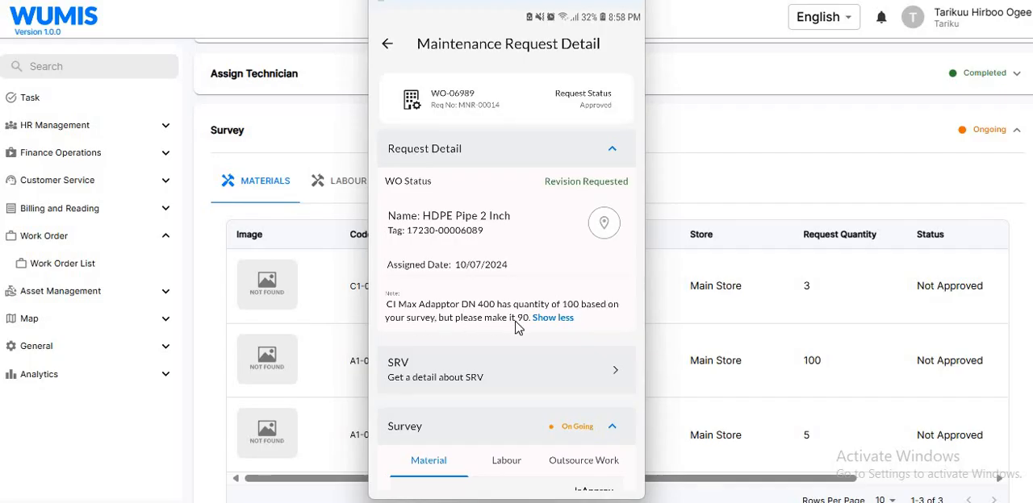
# Show all survey items of the work order and view its labour and outsource work entries.
pyautogui.scroll(-5, 525, 326)
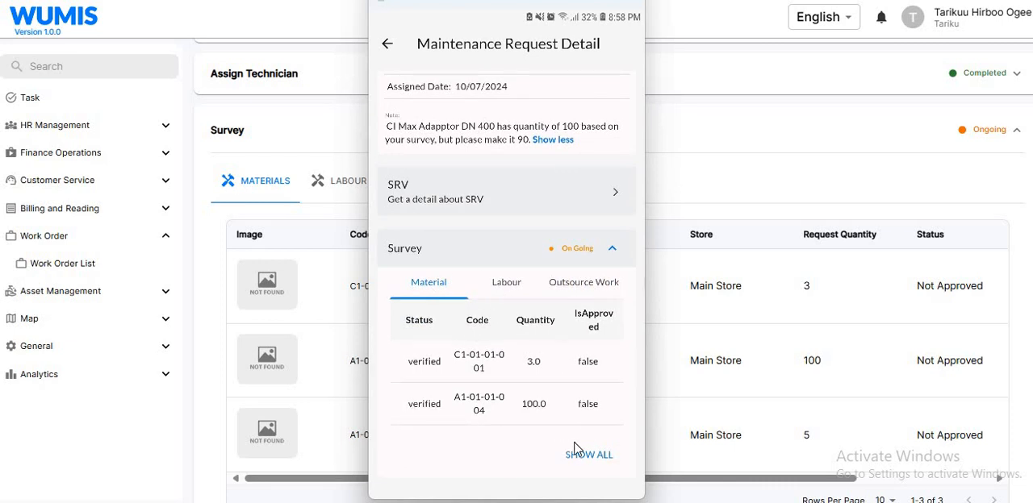
pyautogui.click(587, 456)
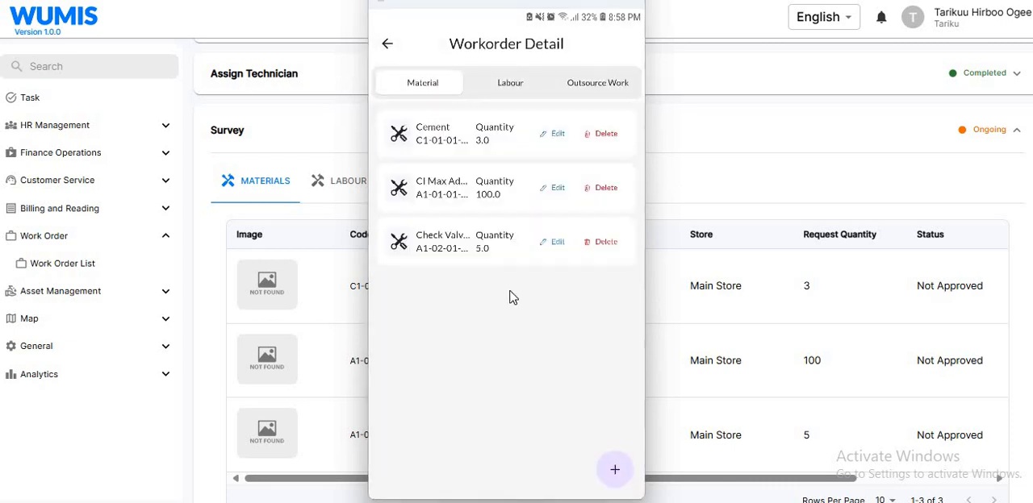
pyautogui.click(513, 85)
pyautogui.click(597, 83)
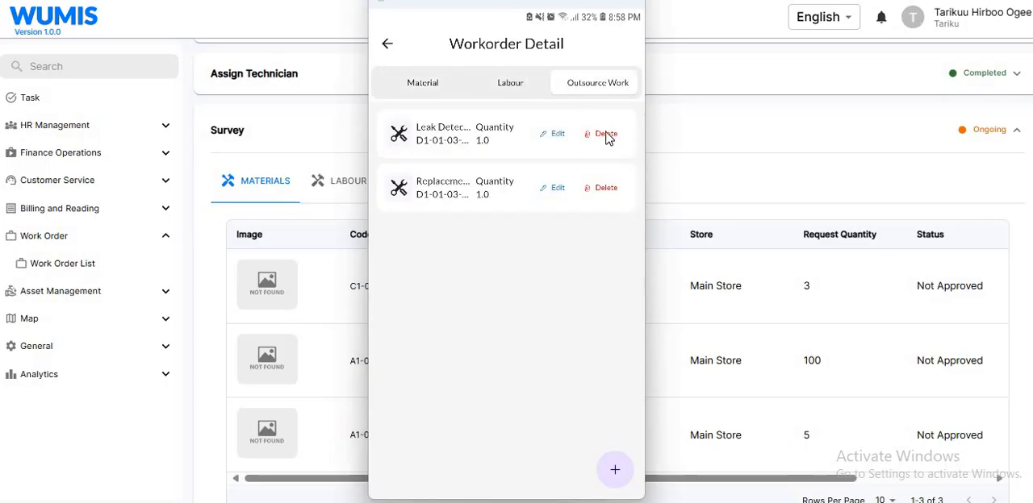
# Open and cancel the deletion of the first outsource work item, returning through labour to the material list.
pyautogui.click(608, 136)
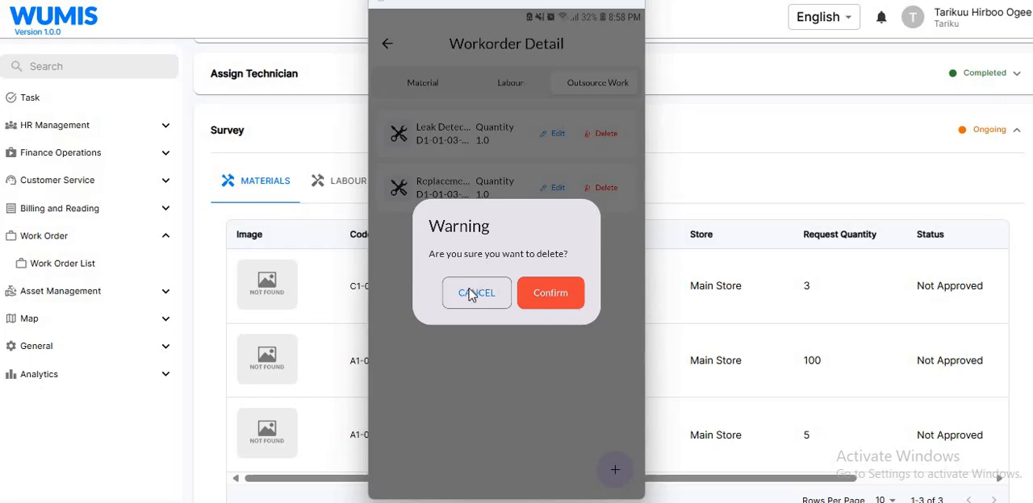
pyautogui.click(472, 295)
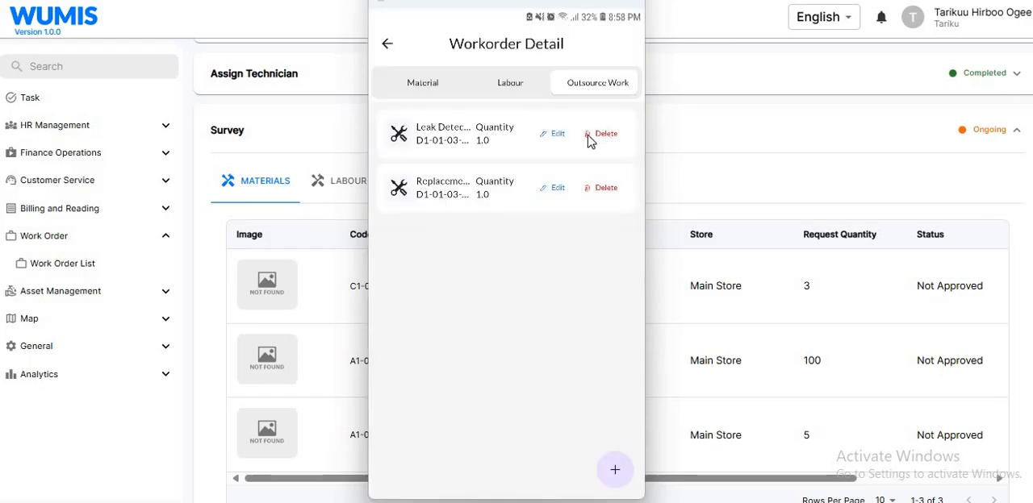
pyautogui.click(509, 89)
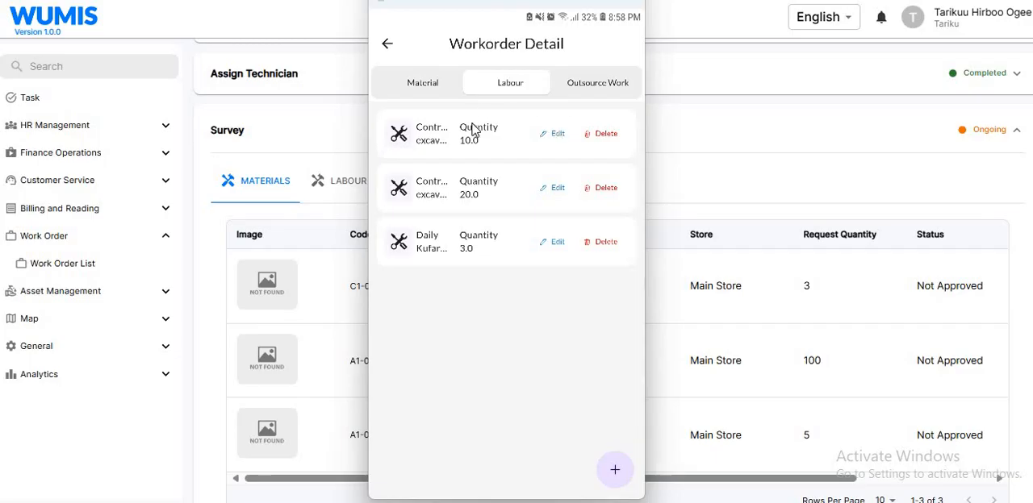
pyautogui.click(418, 87)
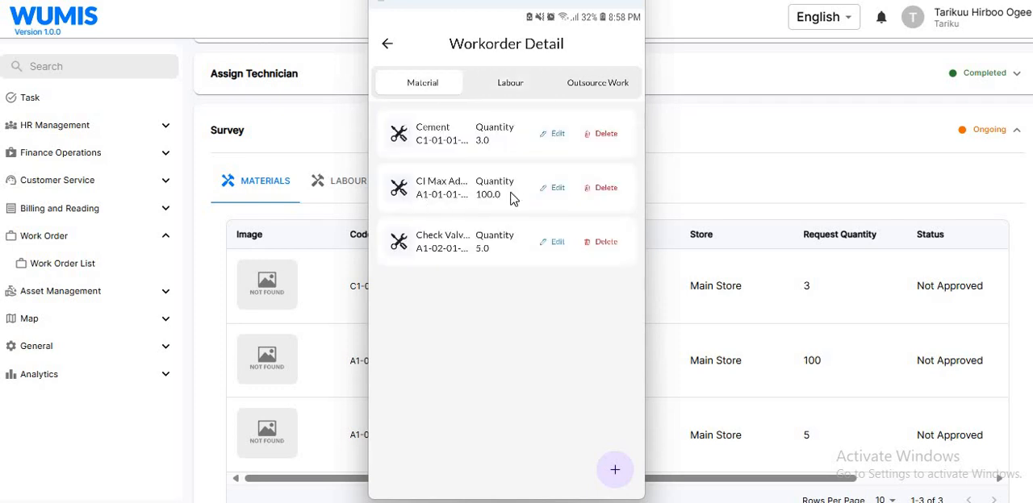
# View the details of CI Max Adapptor DN 400, and open and cancel its deletion.
pyautogui.click(447, 191)
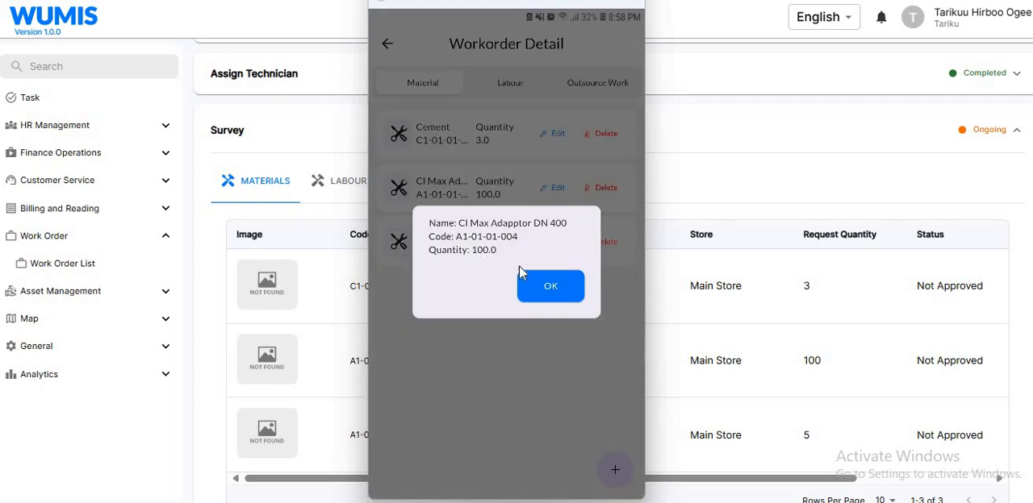
pyautogui.click(551, 282)
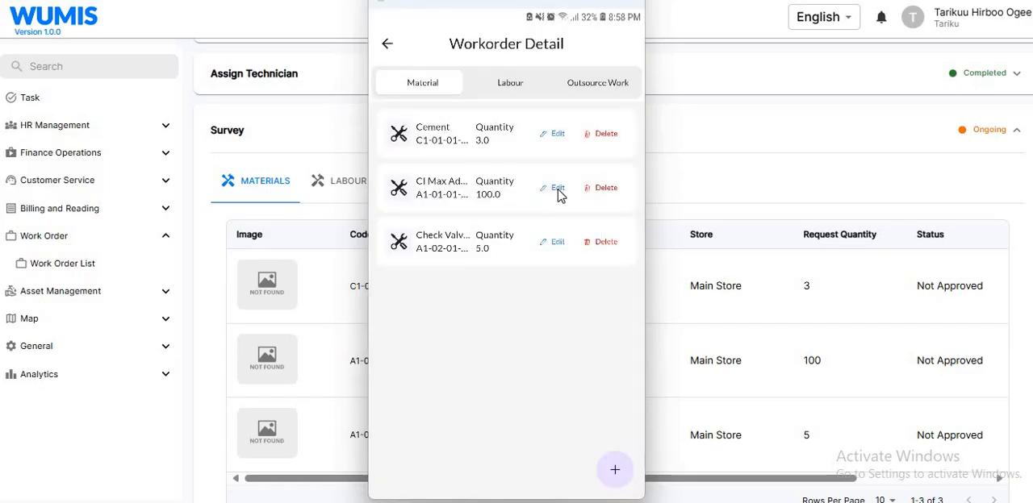
pyautogui.click(609, 197)
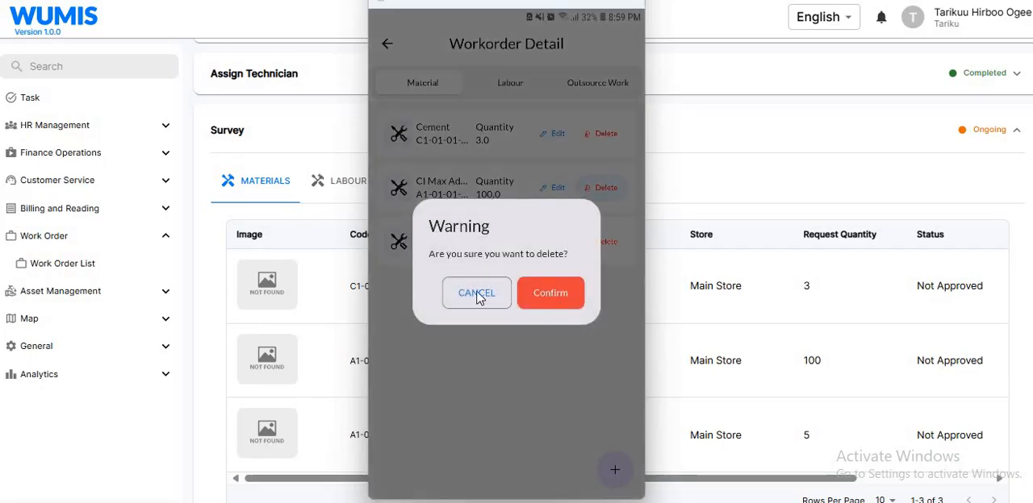
pyautogui.click(476, 294)
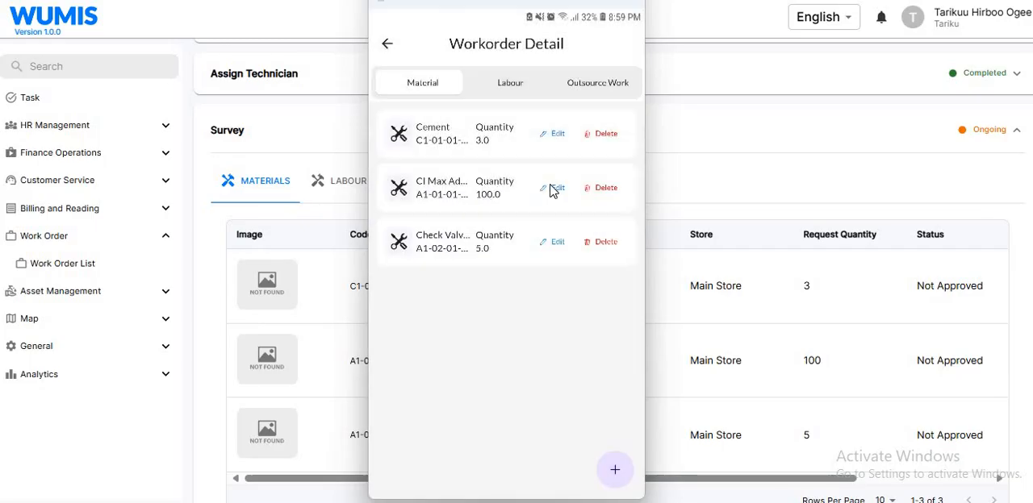
# Set the quantity of CI Max Adapptor DN 400 to 90 and submit the edit.
pyautogui.click(559, 190)
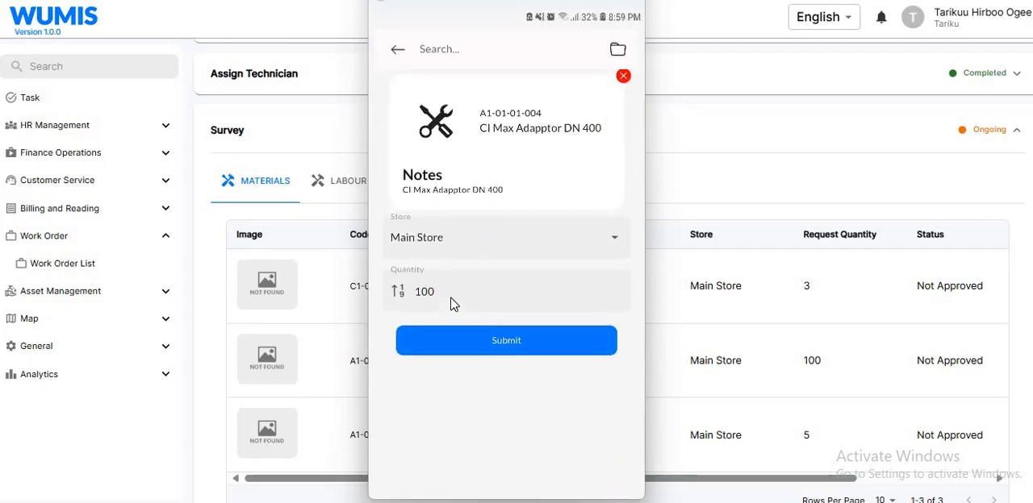
pyautogui.click(452, 304)
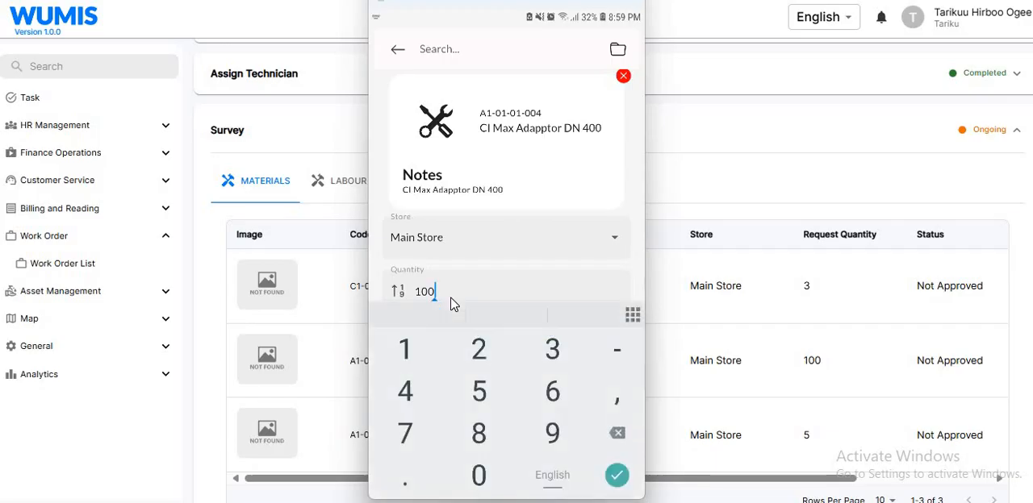
pyautogui.press('BackSpace')
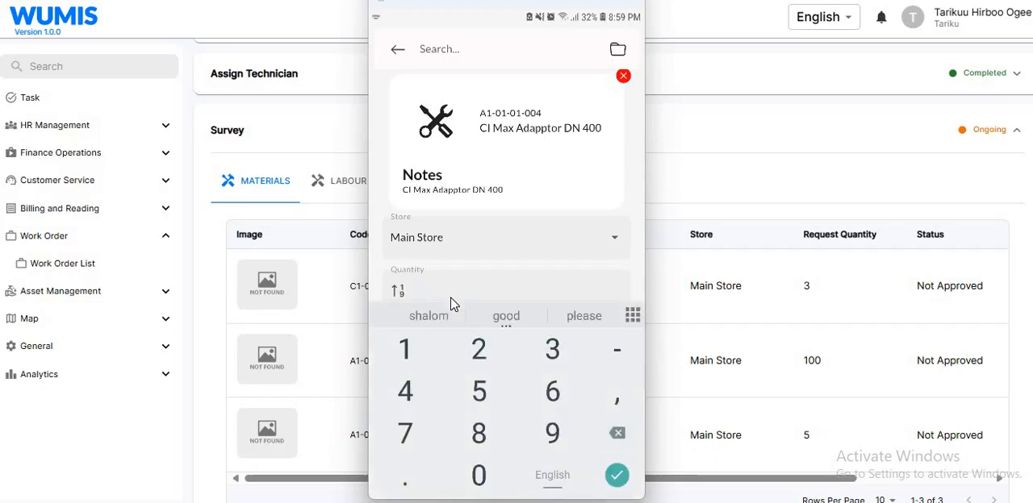
pyautogui.click(552, 433)
pyautogui.click(479, 475)
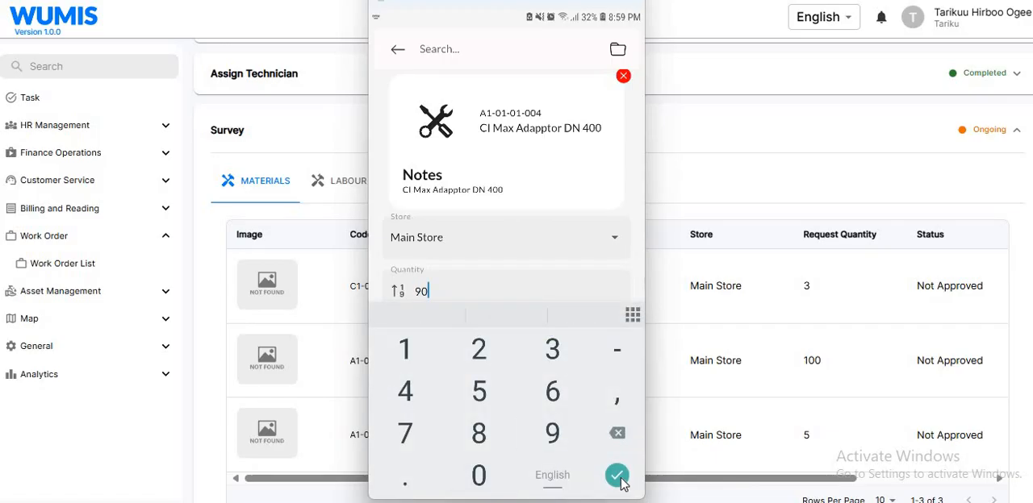
pyautogui.click(619, 477)
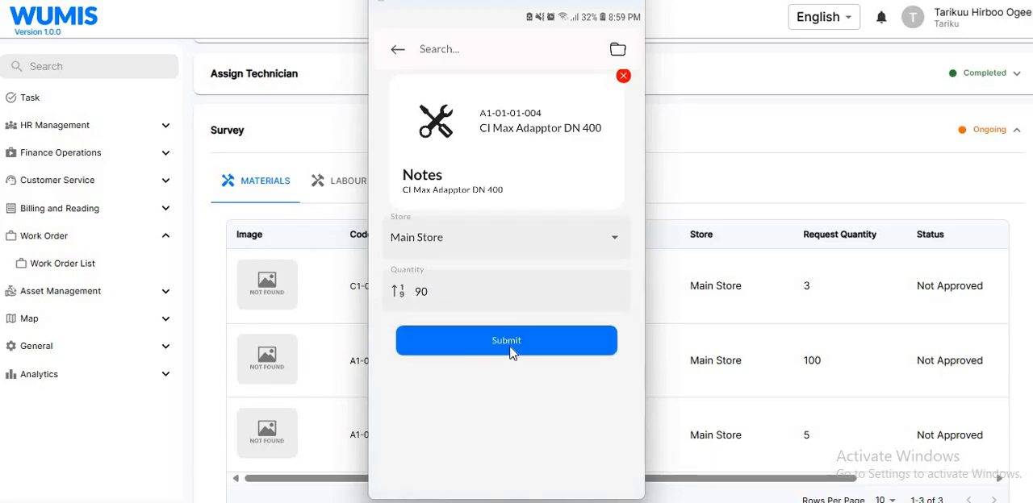
pyautogui.click(511, 353)
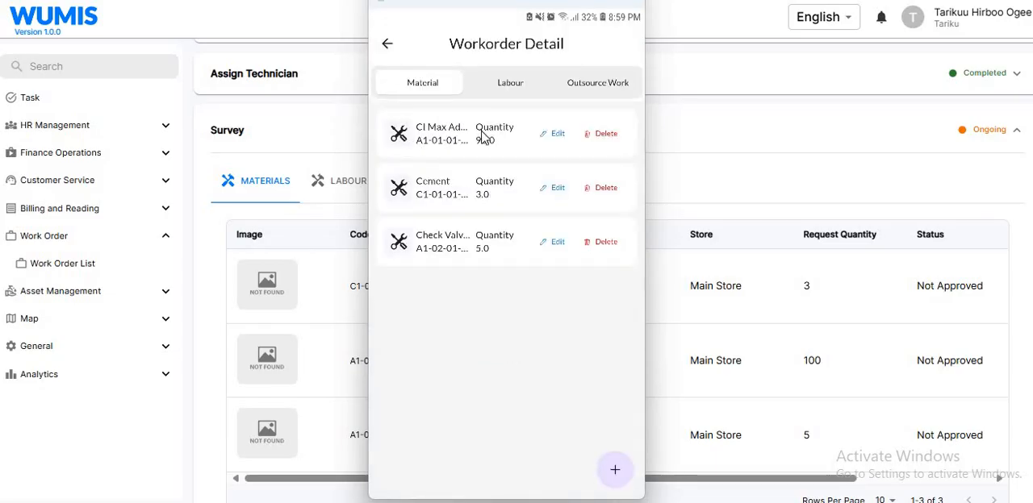
# Check the updated details of CI Max Adapptor DN 400 and view the labour entries.
pyautogui.click(500, 139)
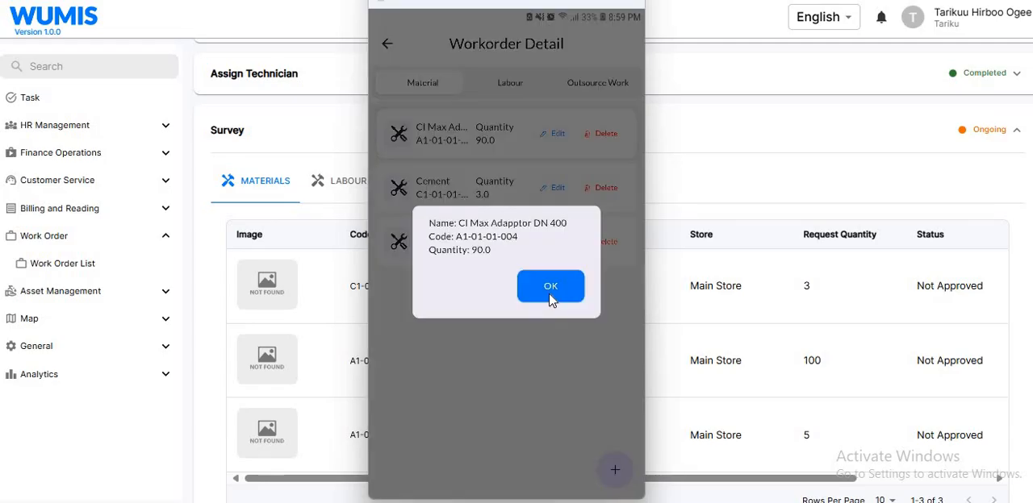
pyautogui.click(551, 290)
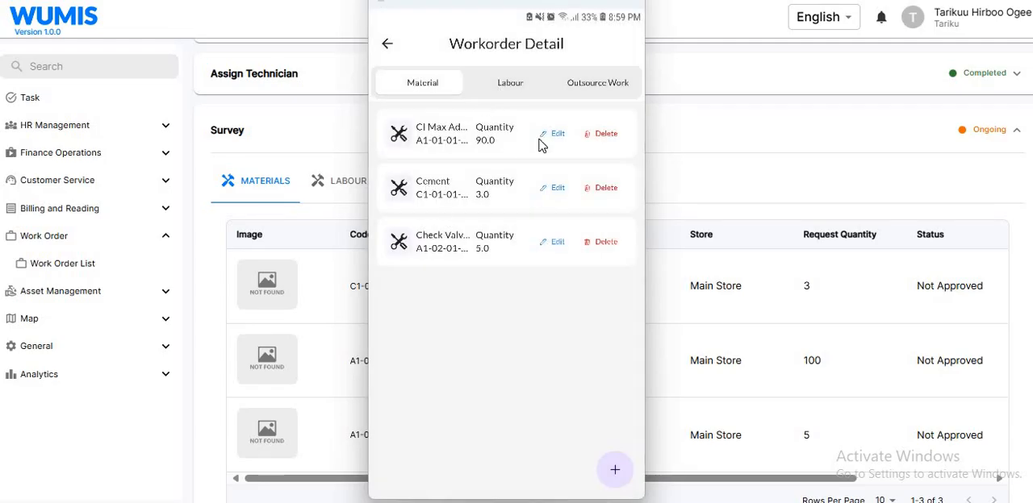
pyautogui.click(510, 82)
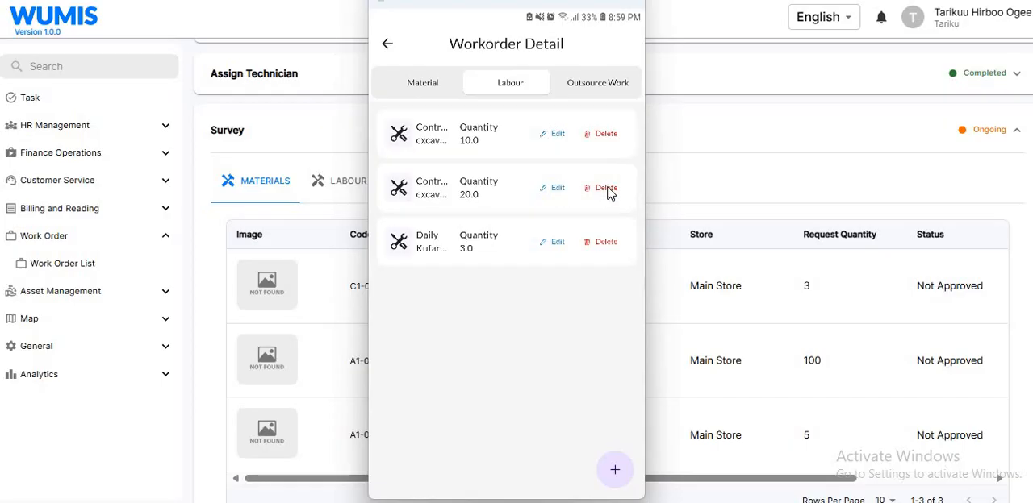
# Return to the maintenance request list and synchronize the revised survey with the server.
pyautogui.click(388, 45)
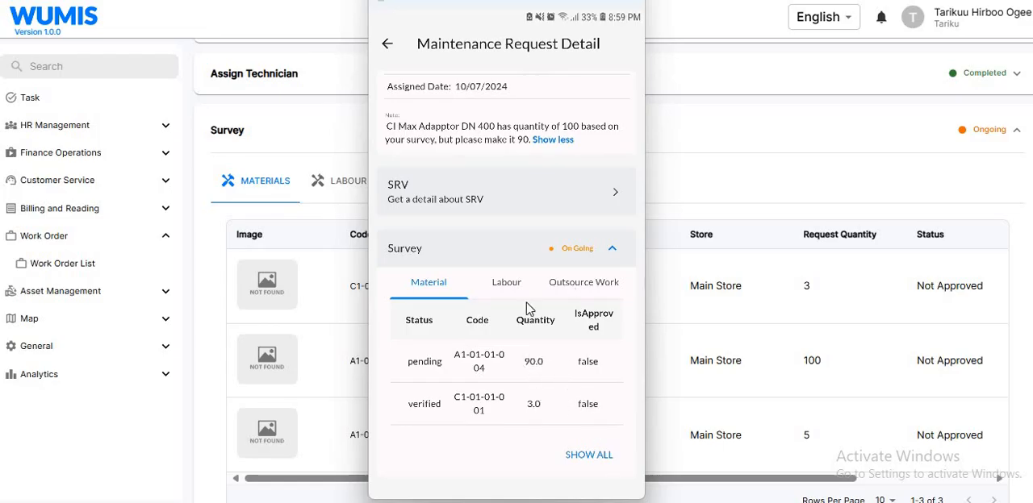
pyautogui.click(388, 45)
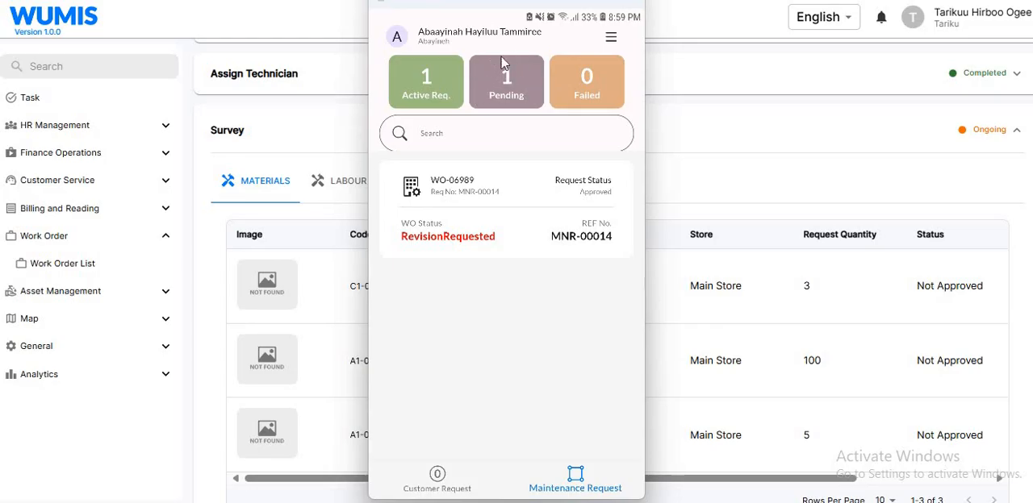
pyautogui.click(613, 39)
pyautogui.click(468, 92)
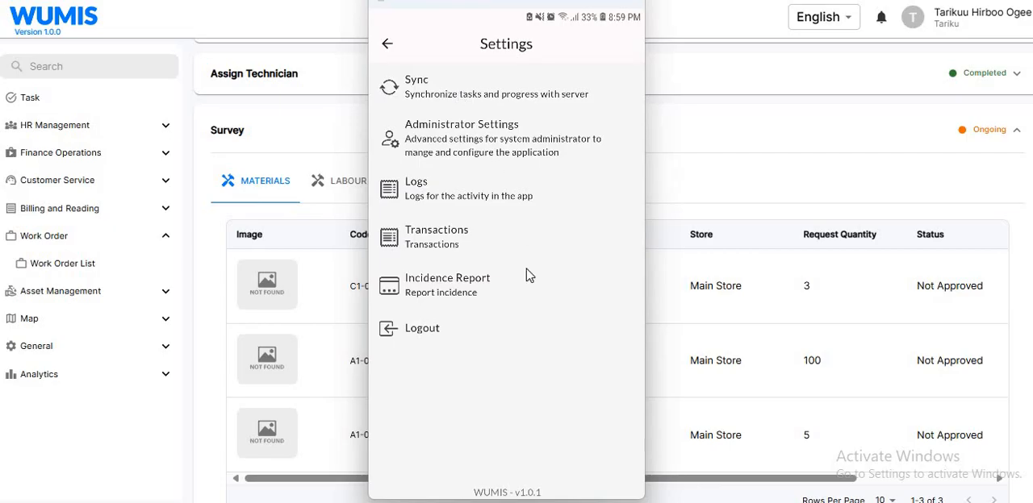
pyautogui.click(508, 335)
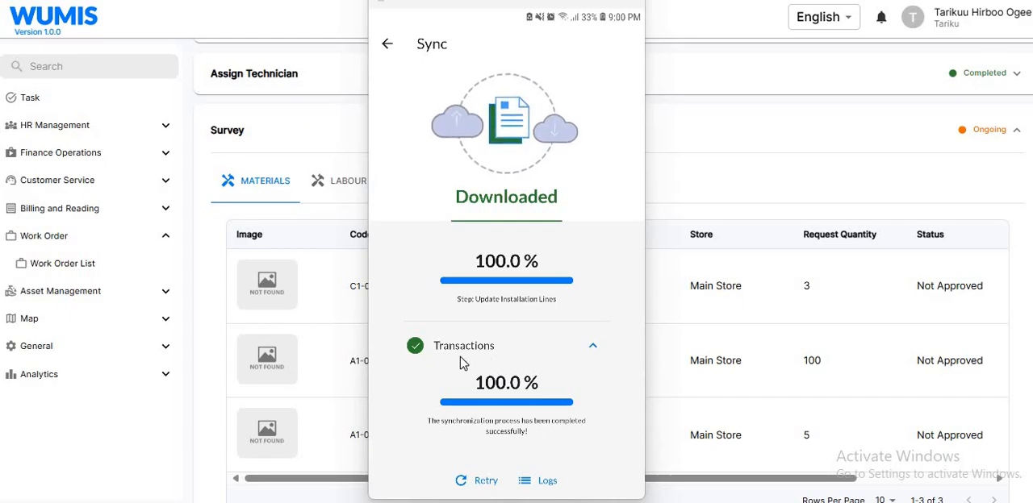
# Review the synchronization results of the individual items, from Incidence Report through Maintenance Survey Revision to Transactions.
pyautogui.scroll(1, 516, 363)
pyautogui.scroll(1, 538, 366)
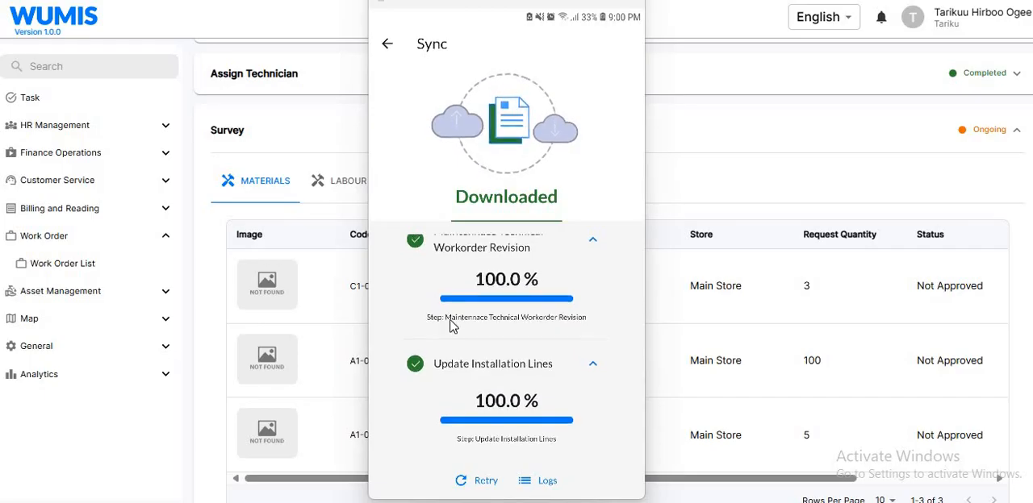
pyautogui.scroll(1, 516, 355)
pyautogui.scroll(1, 486, 379)
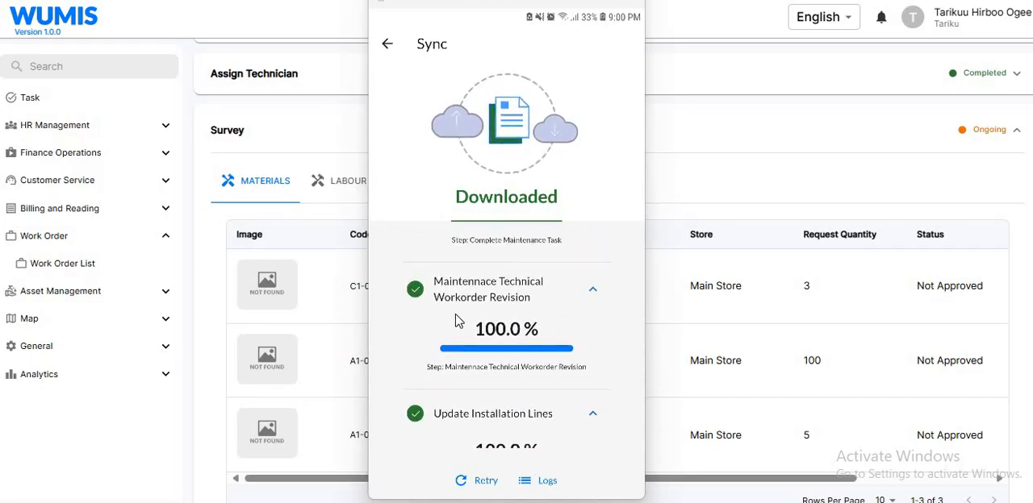
pyautogui.scroll(3, 487, 255)
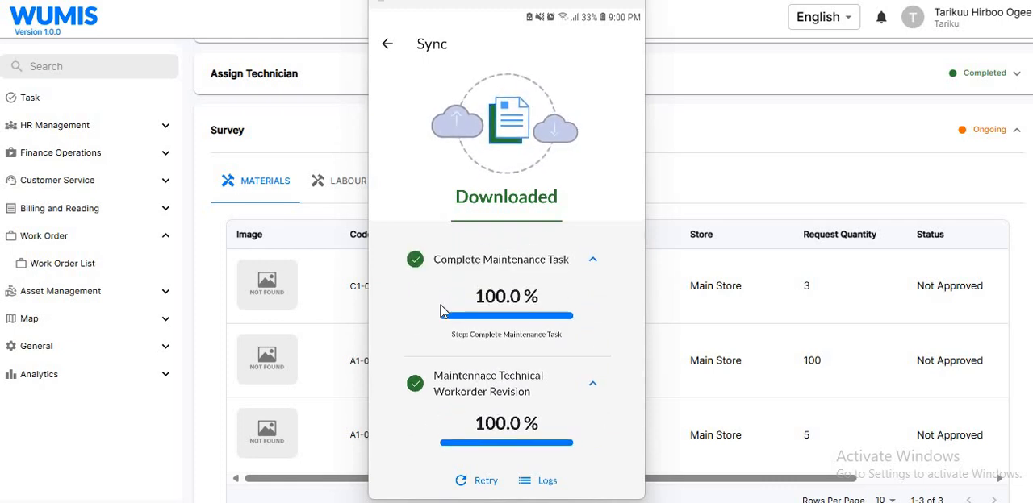
pyautogui.scroll(3, 495, 271)
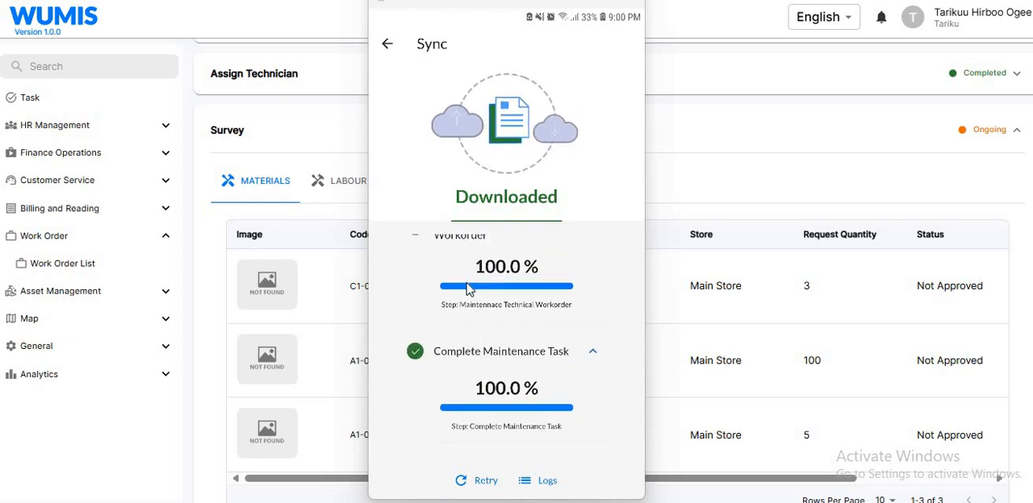
pyautogui.scroll(4, 487, 314)
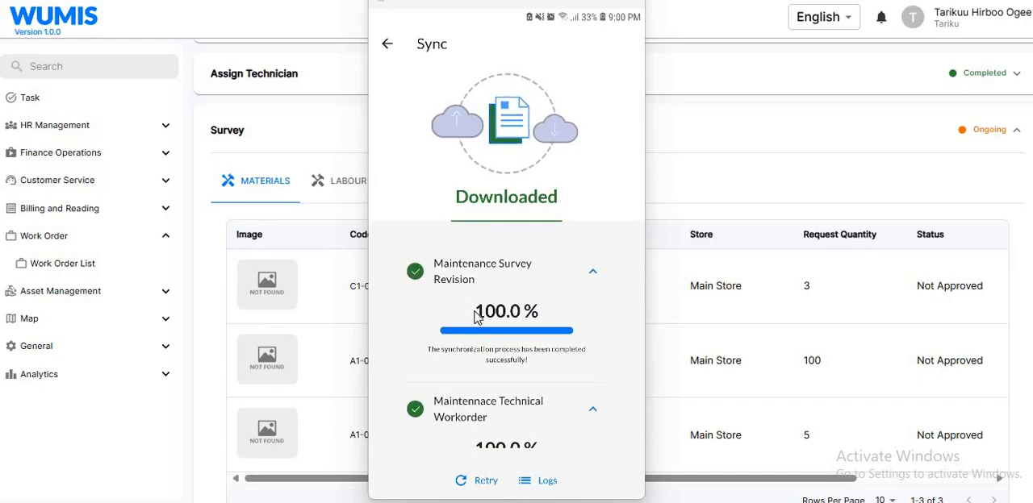
pyautogui.scroll(3, 497, 300)
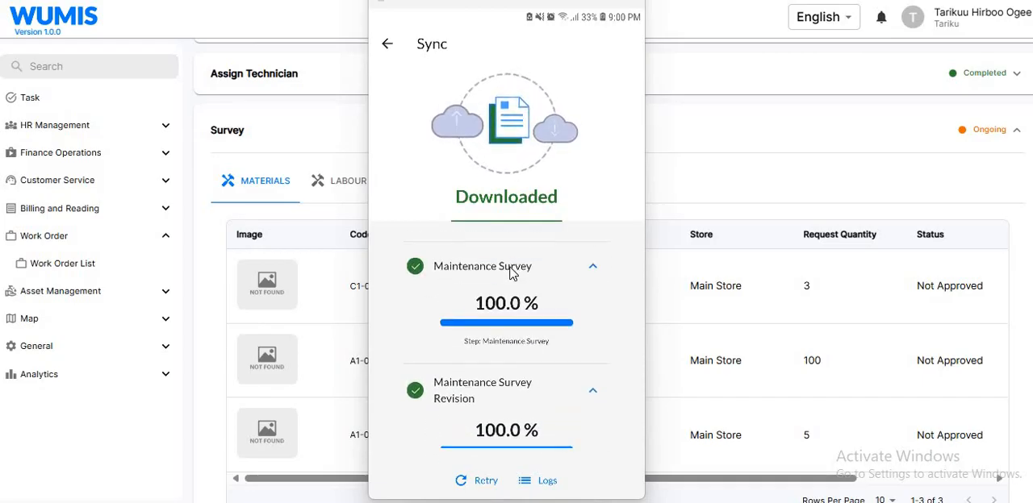
pyautogui.scroll(3, 510, 274)
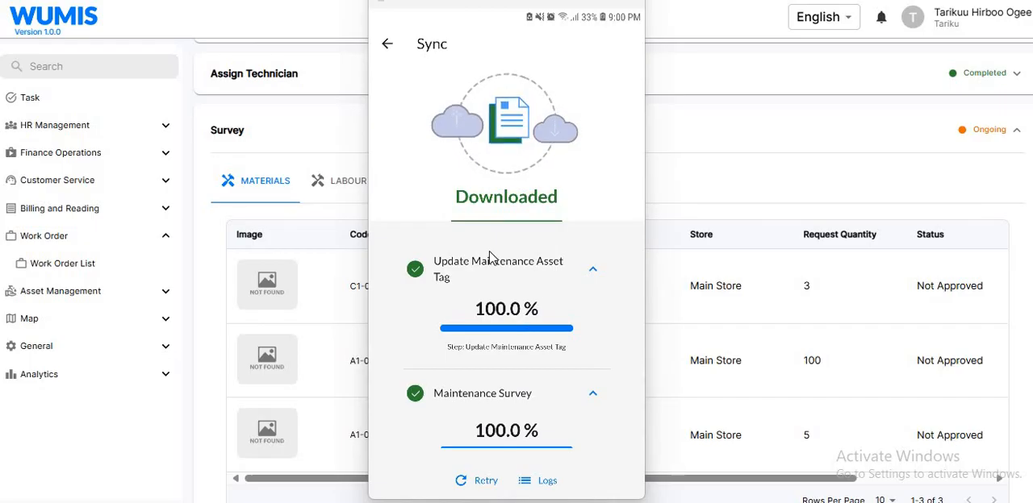
pyautogui.scroll(3, 489, 266)
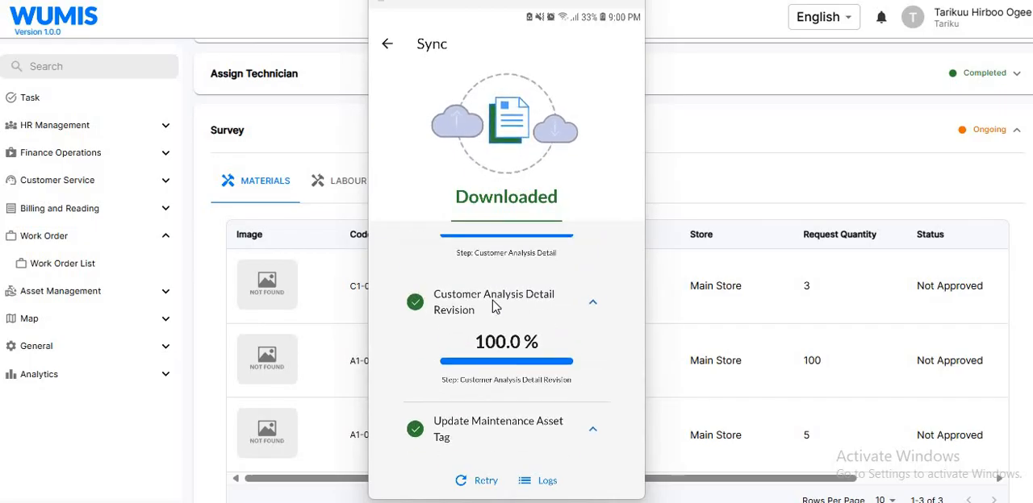
pyautogui.scroll(6, 500, 300)
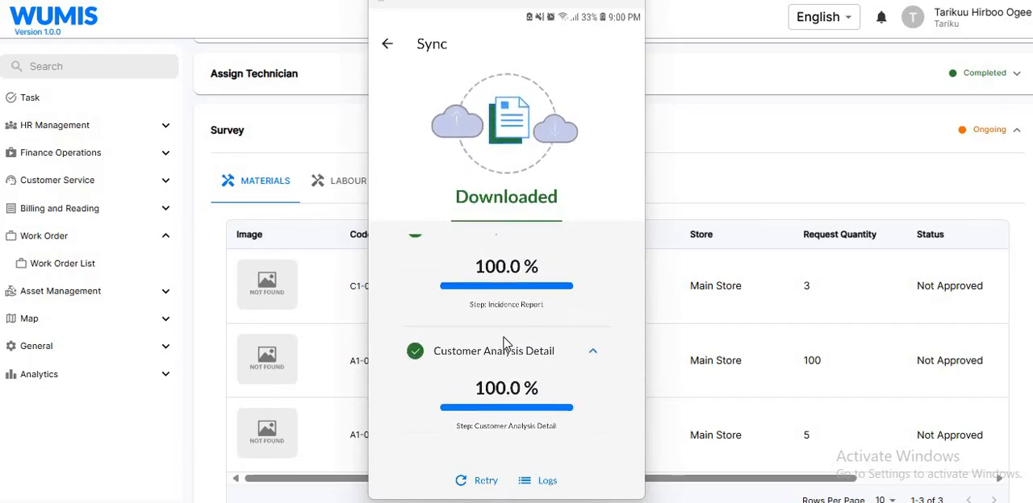
pyautogui.scroll(2, 535, 295)
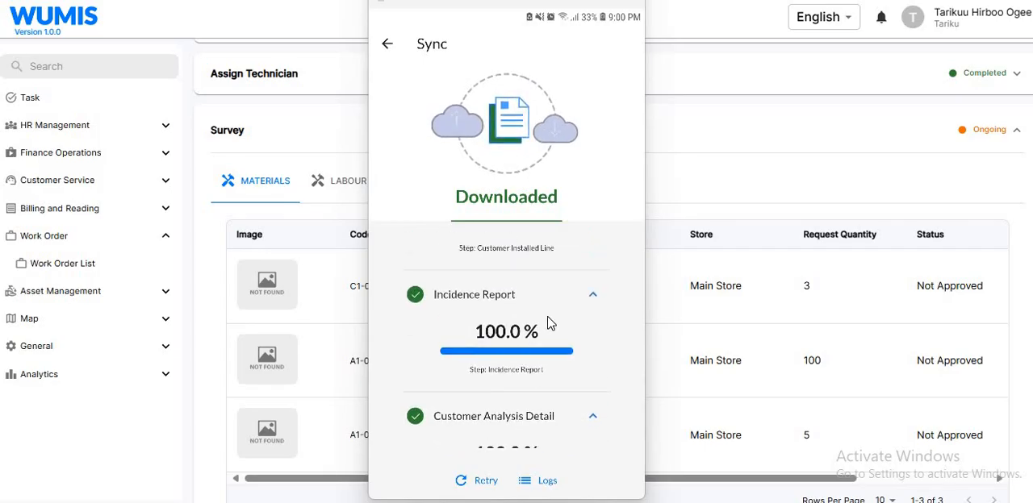
pyautogui.scroll(10, 536, 310)
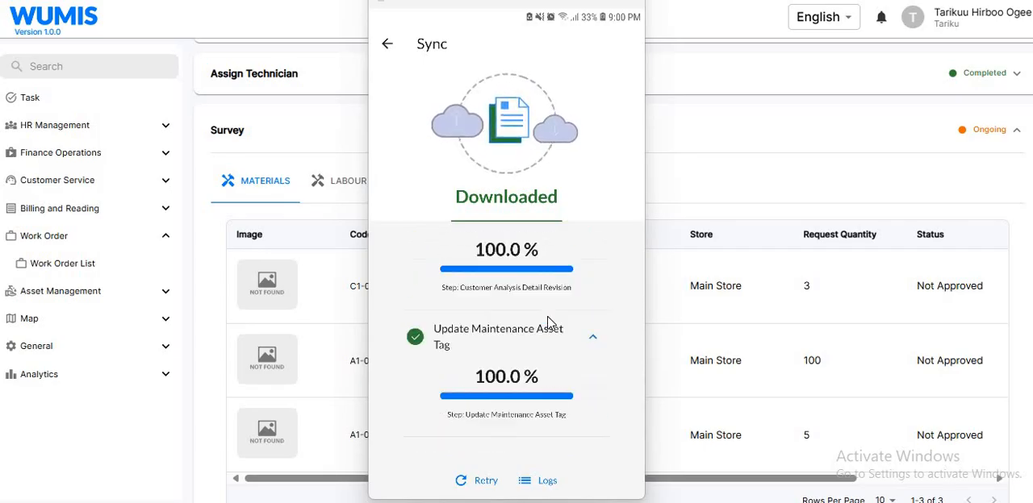
pyautogui.scroll(3, 524, 298)
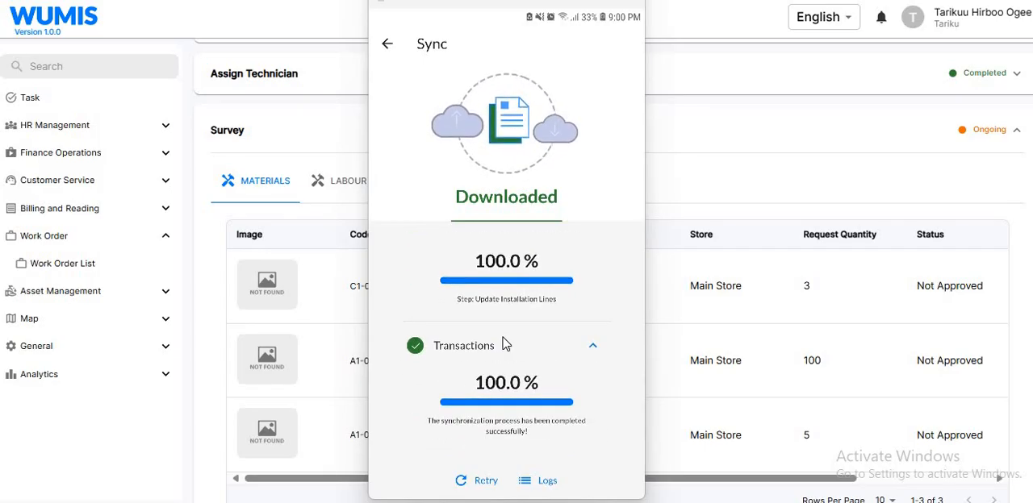
pyautogui.scroll(3, 485, 275)
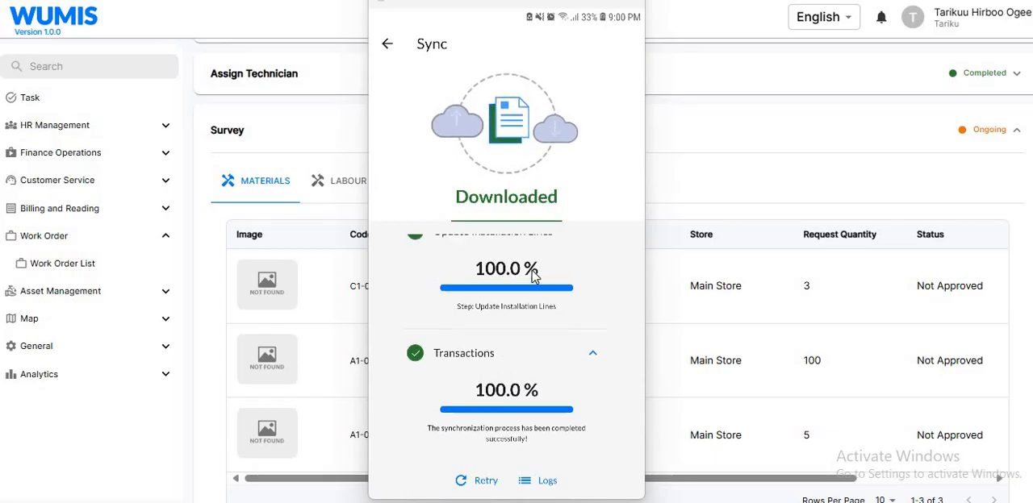
pyautogui.scroll(-3, 508, 311)
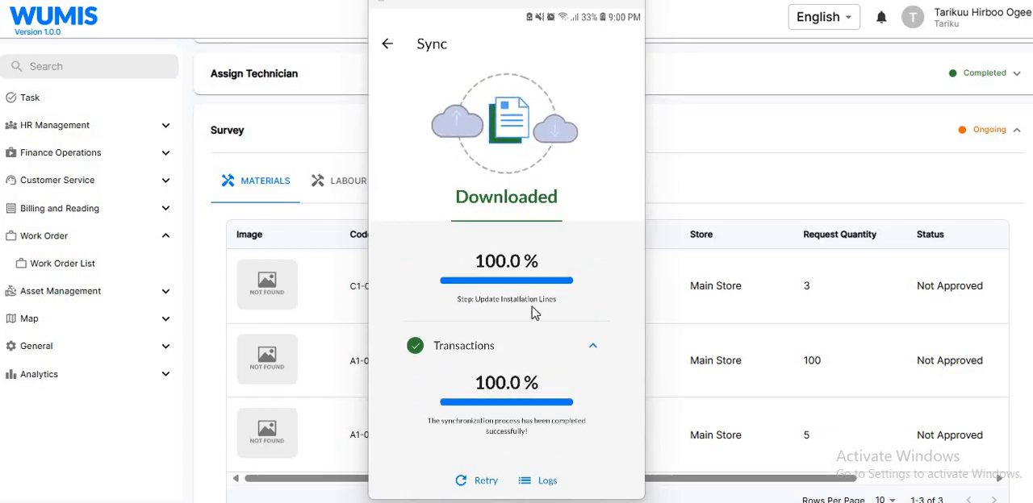
# Return to the maintenance request list and refresh it to update the status of work order WO-06989.
pyautogui.click(389, 45)
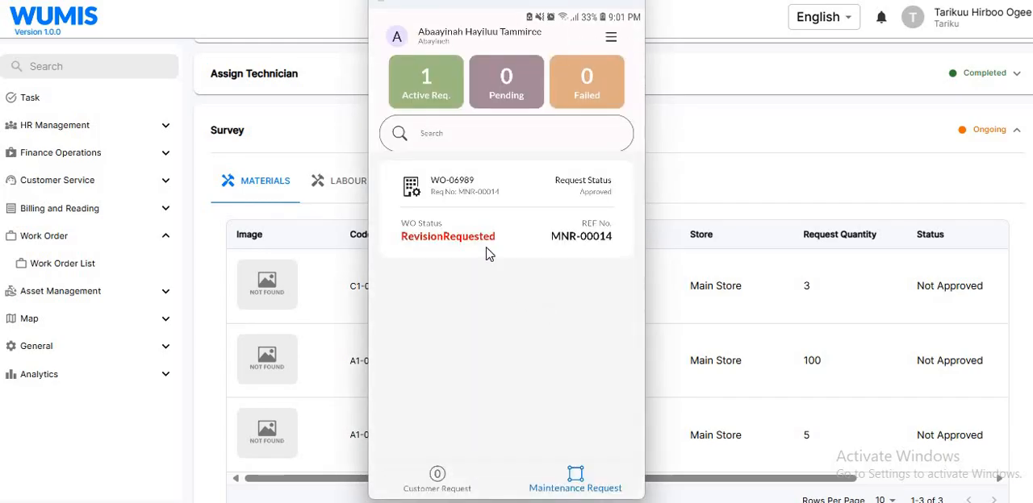
pyautogui.moveTo(486, 254); pyautogui.dragTo(503, 383)
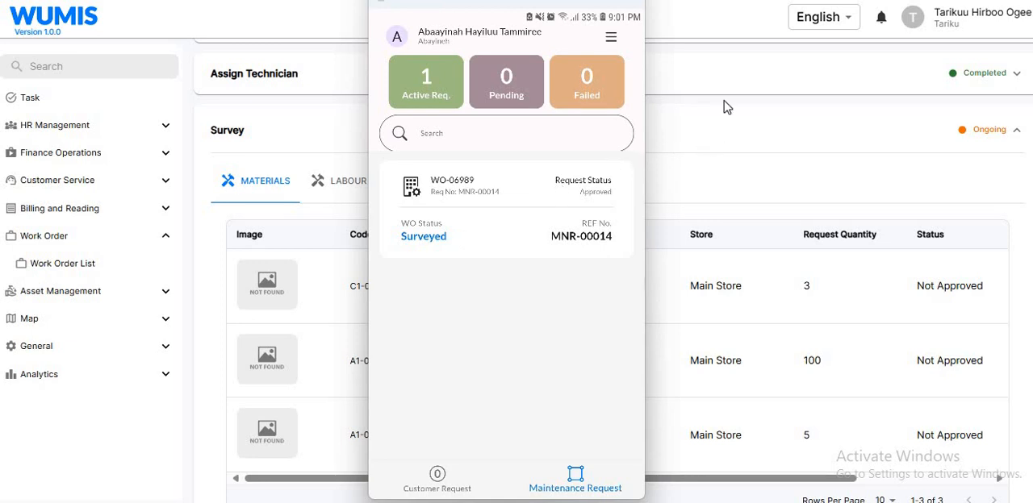
# Switch to the WUMIS web application, reload work order WO-06989 and check the request quantities in its survey materials.
pyautogui.click(558, 1)
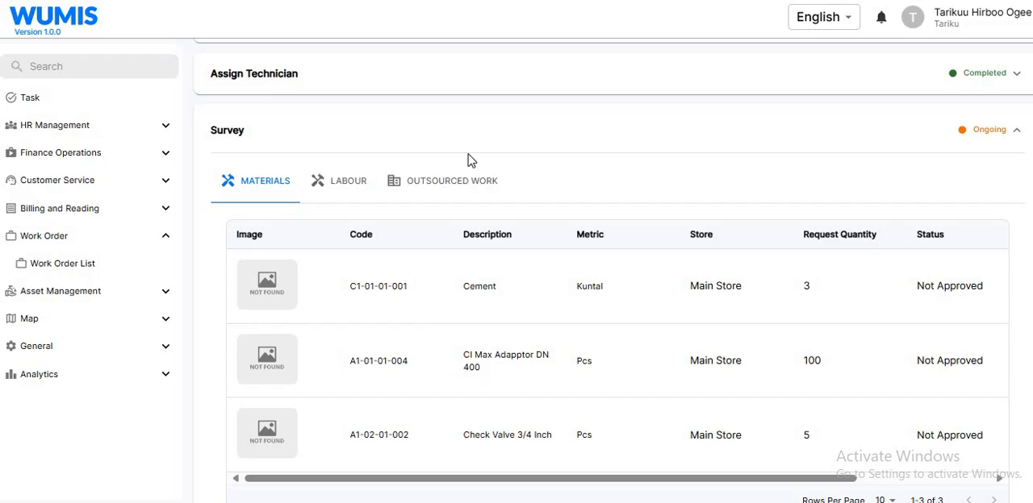
pyautogui.press('F5')
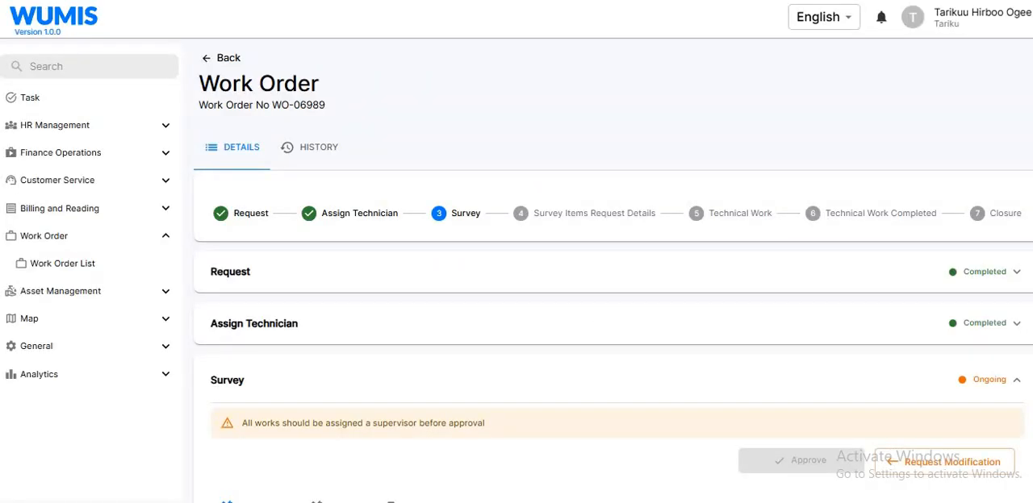
pyautogui.scroll(-5, 613, 273)
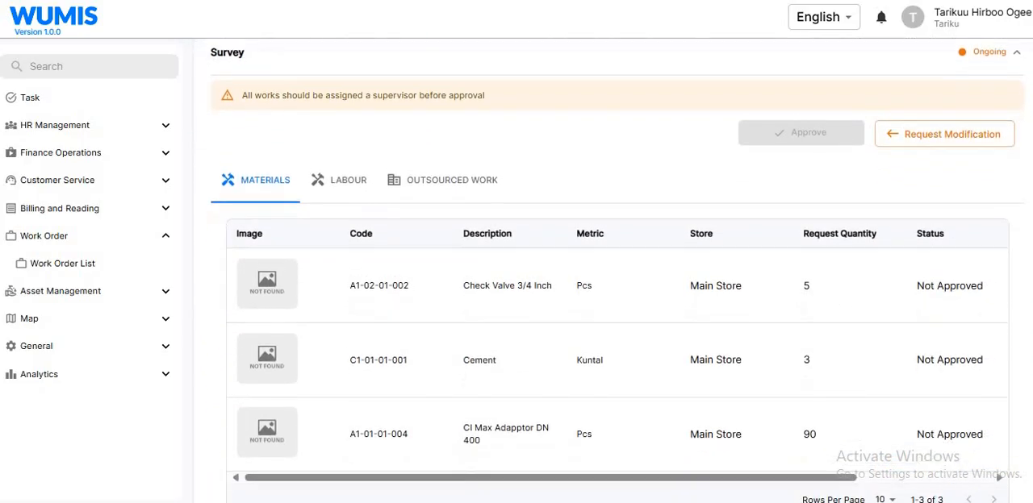